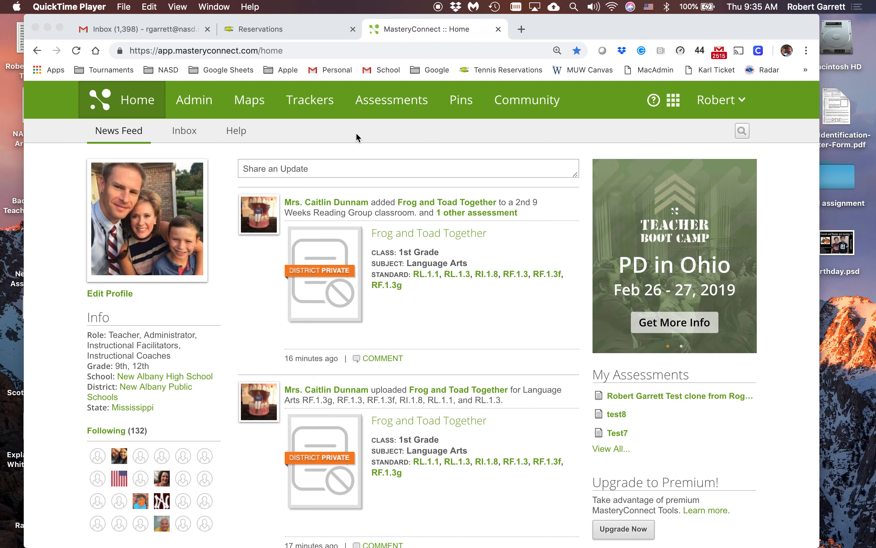
Open the Item Bank within Assessments and review the existing Test Question and its correct answer.
click(370, 106)
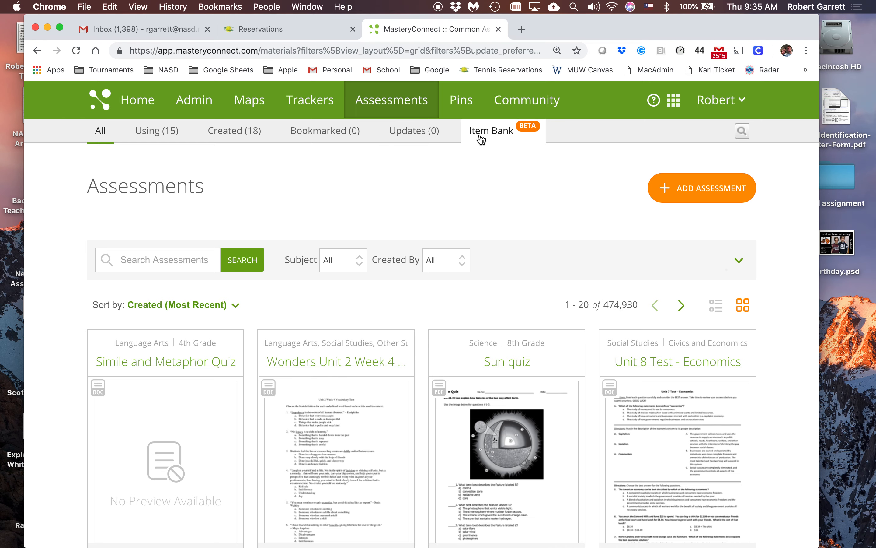
click(504, 137)
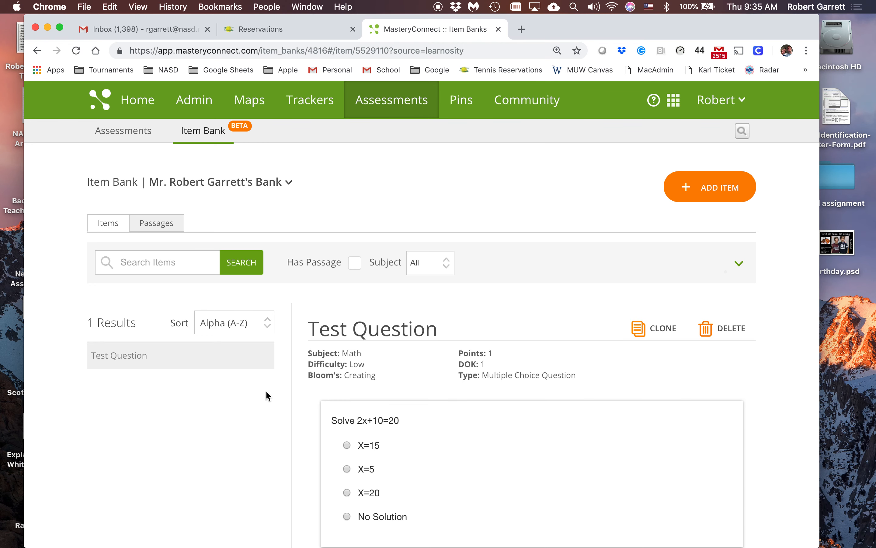
scroll(240, 420, down, 5)
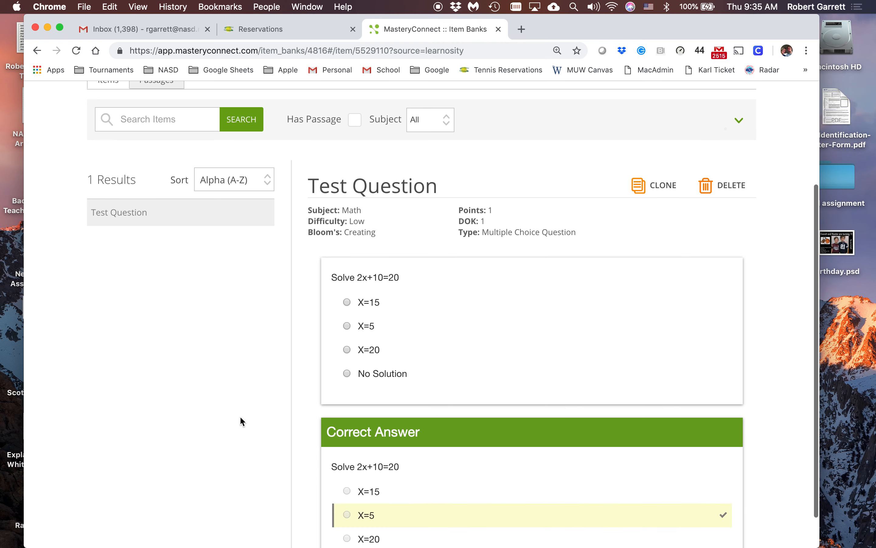
scroll(240, 416, down, 2)
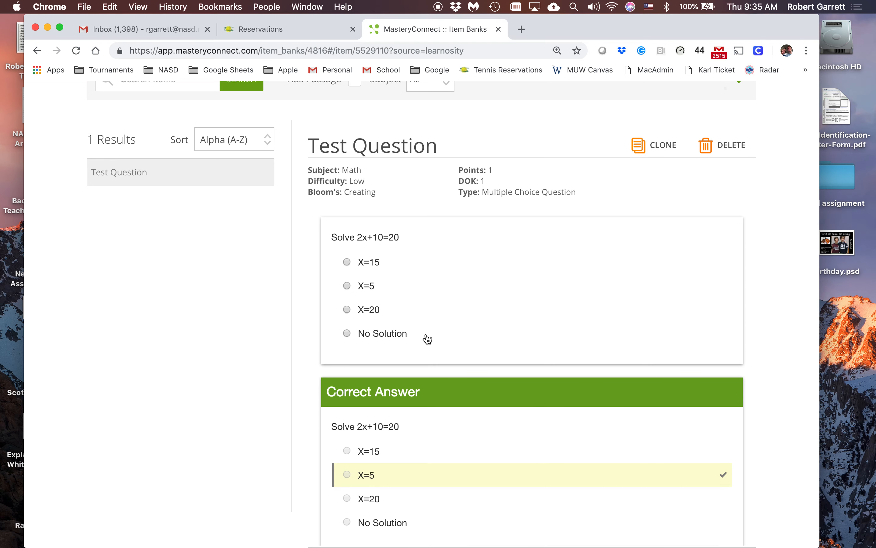
scroll(238, 306, up, 6)
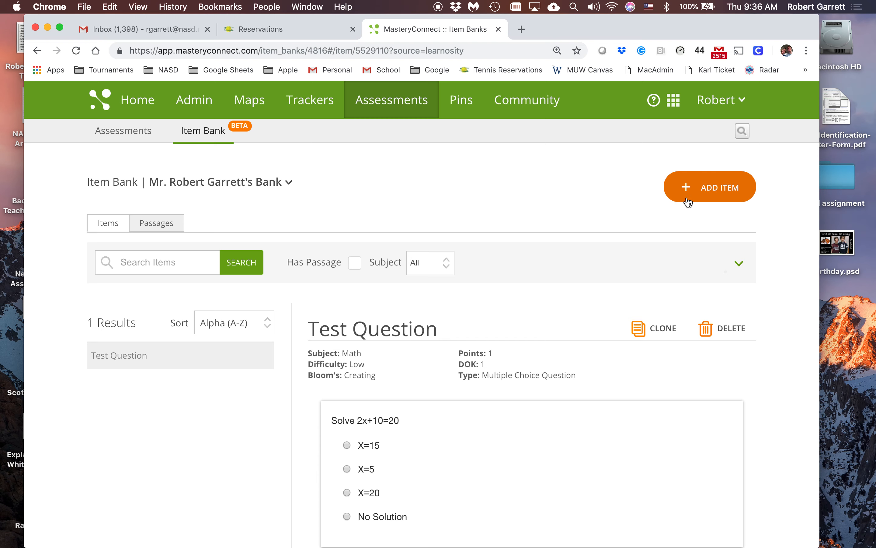
Add a new item titled "practice item 2" and choose Multiple Choice Question as its question type.
click(694, 198)
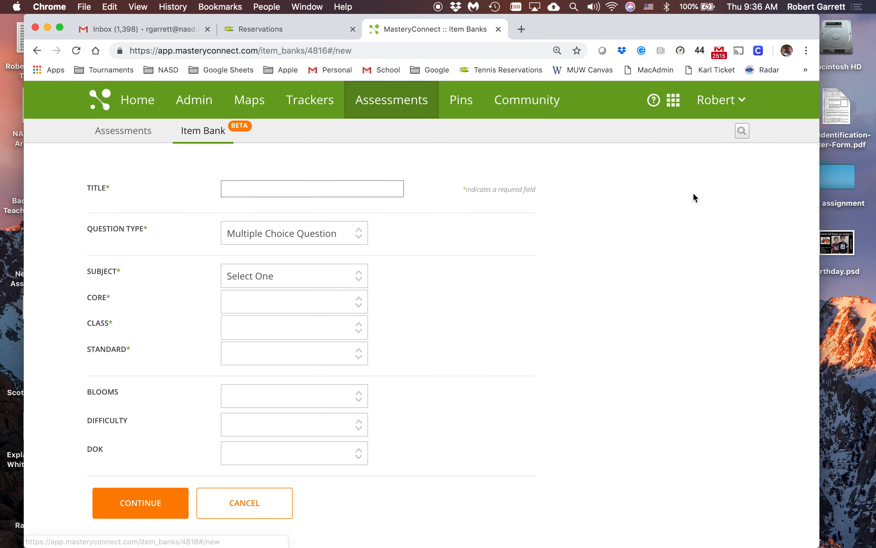
click(320, 188)
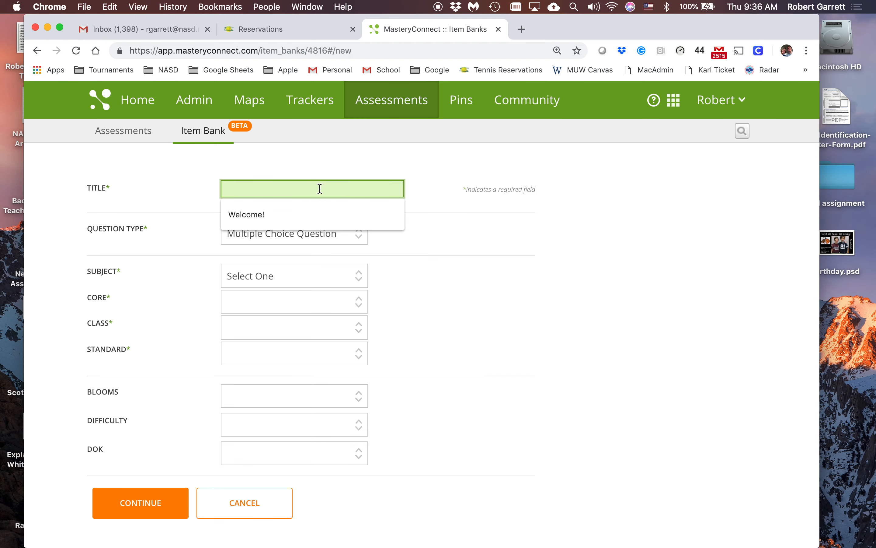
text(practice item 2)
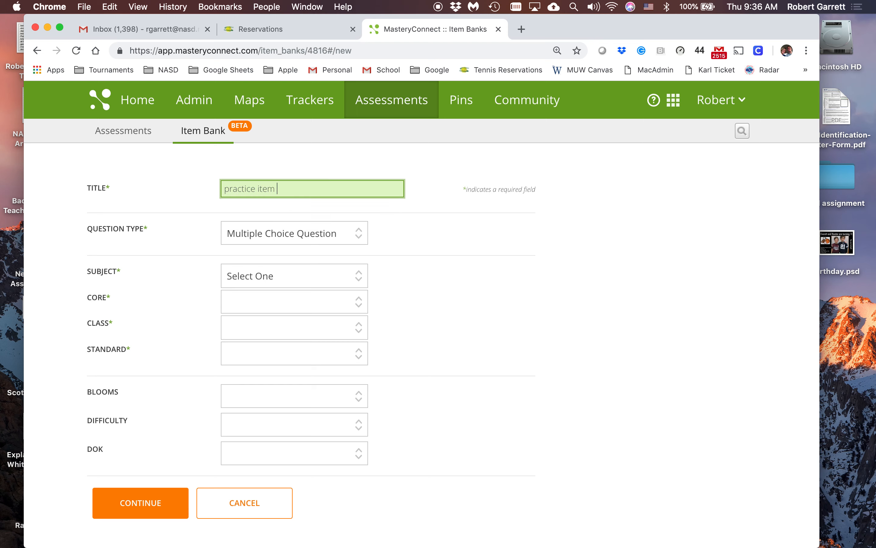
click(291, 234)
scroll(278, 326, down, 1)
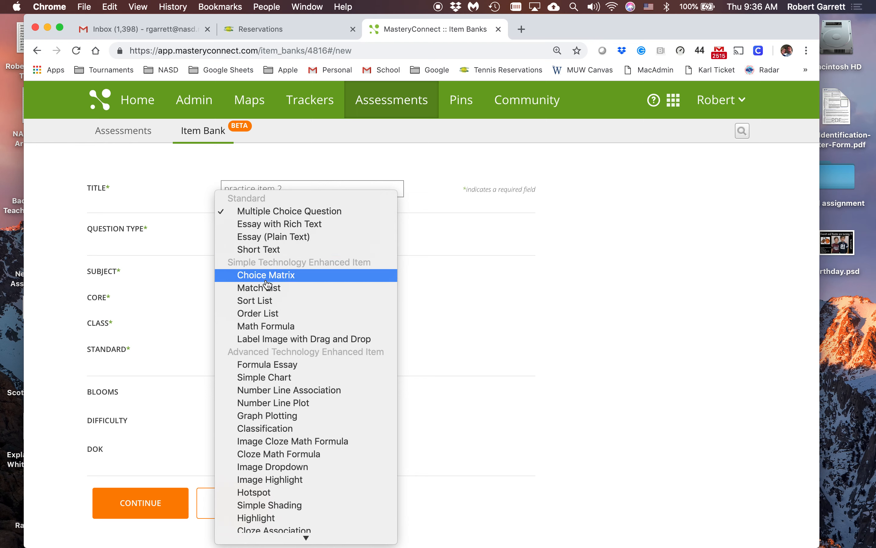
scroll(262, 357, down, 1)
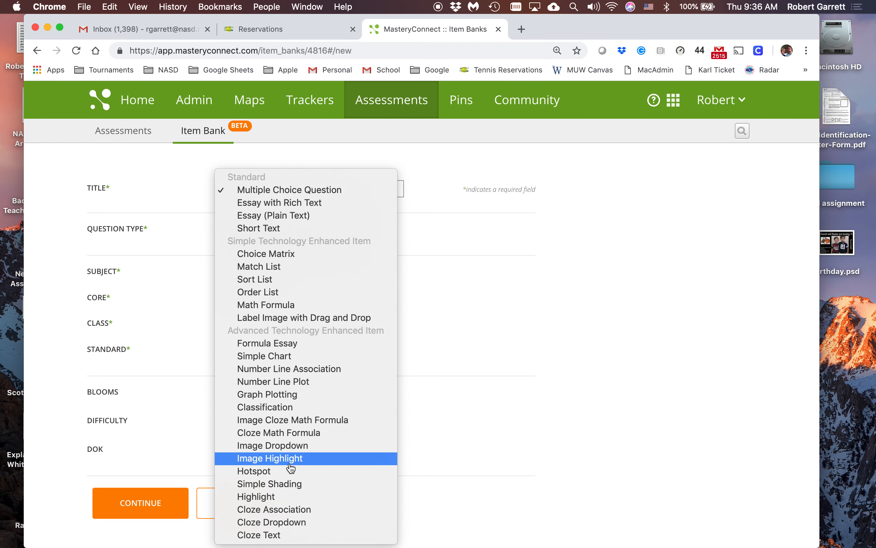
click(281, 191)
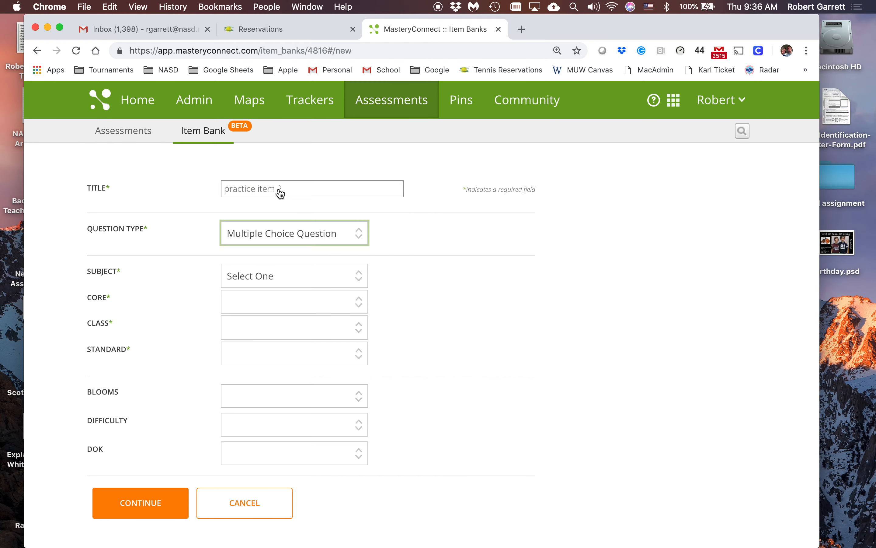
Set the item's subject to Math and its core to UNPACKED - MS College- and Career-Readiness Standards for Mathematics (2016).
click(252, 273)
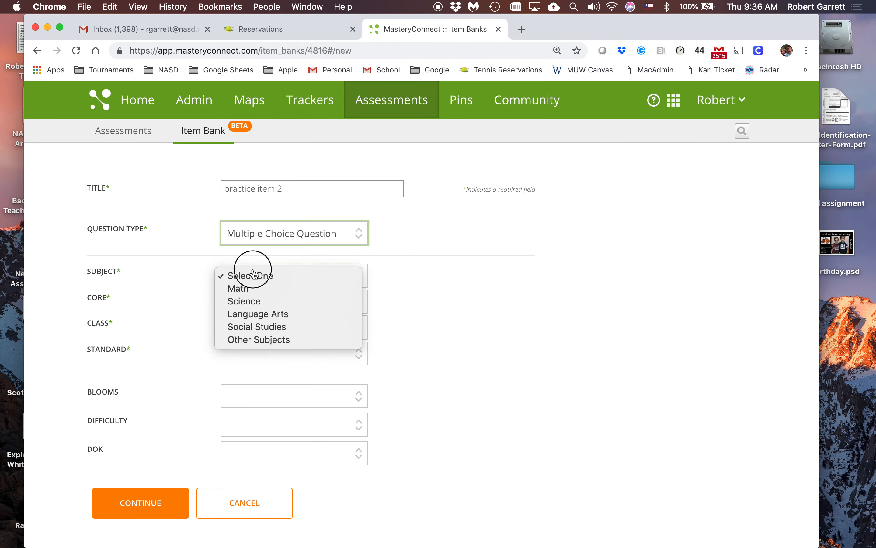
click(254, 289)
click(267, 307)
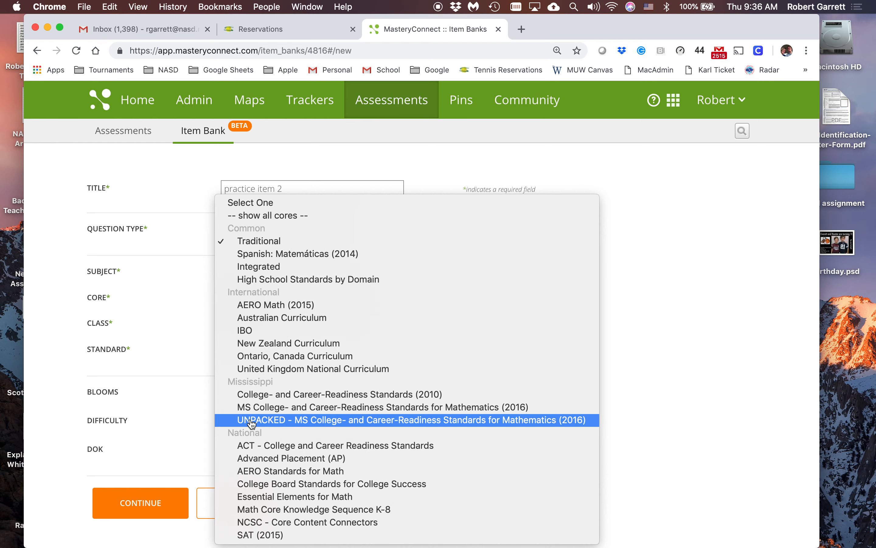
click(302, 421)
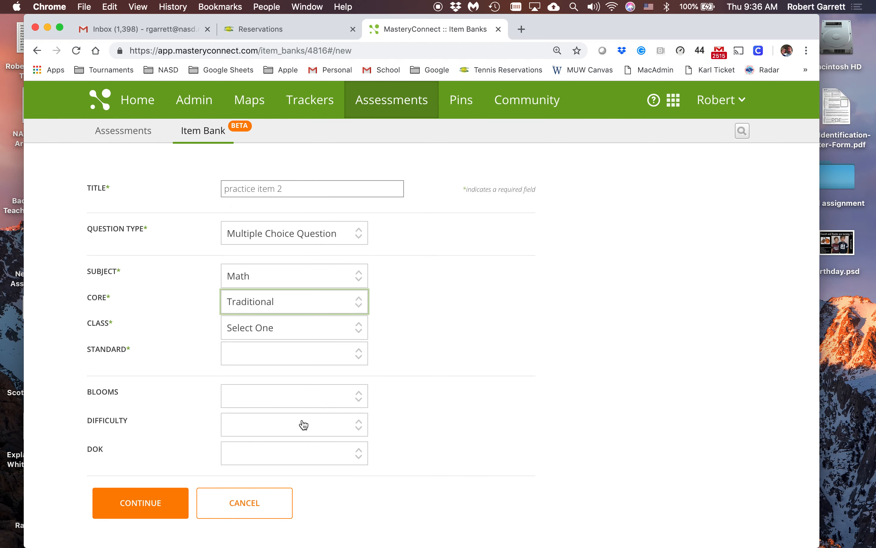
Set the item's class to Algebra I and its standard to N-RN.3.
click(274, 334)
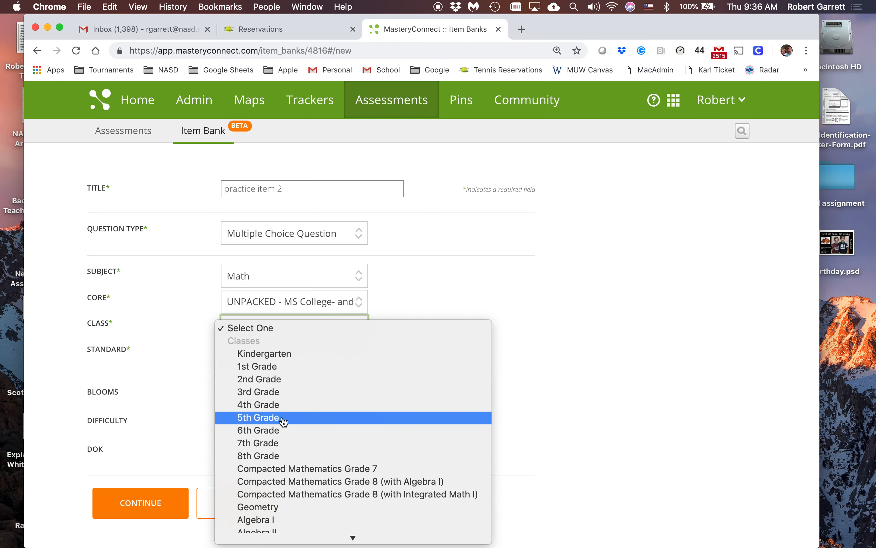
click(285, 520)
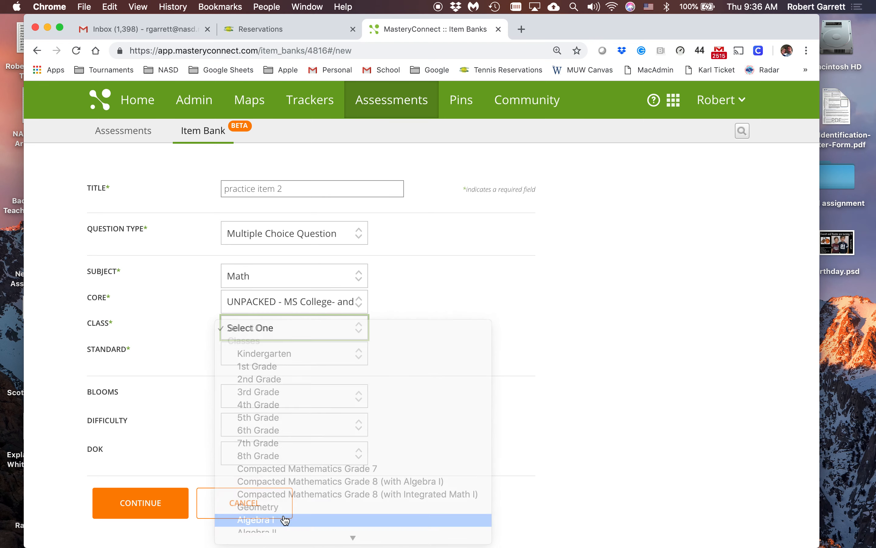
click(262, 359)
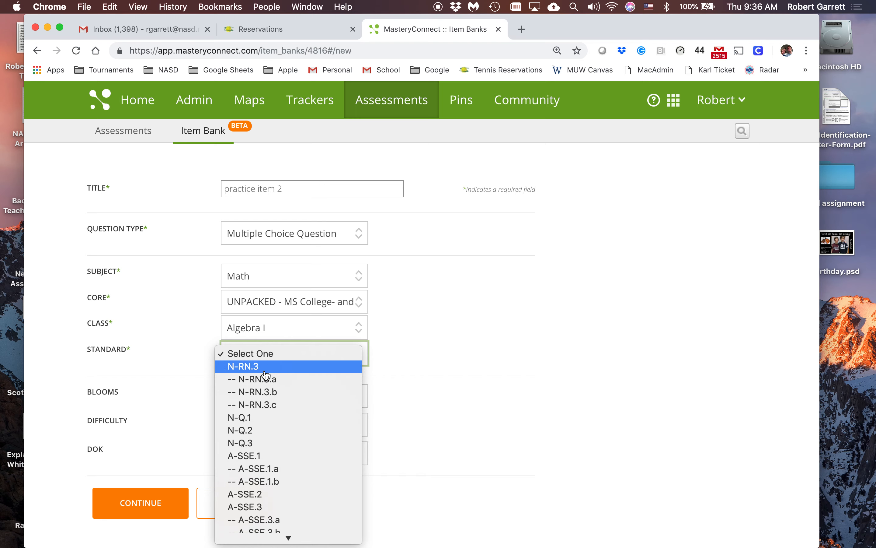
click(249, 367)
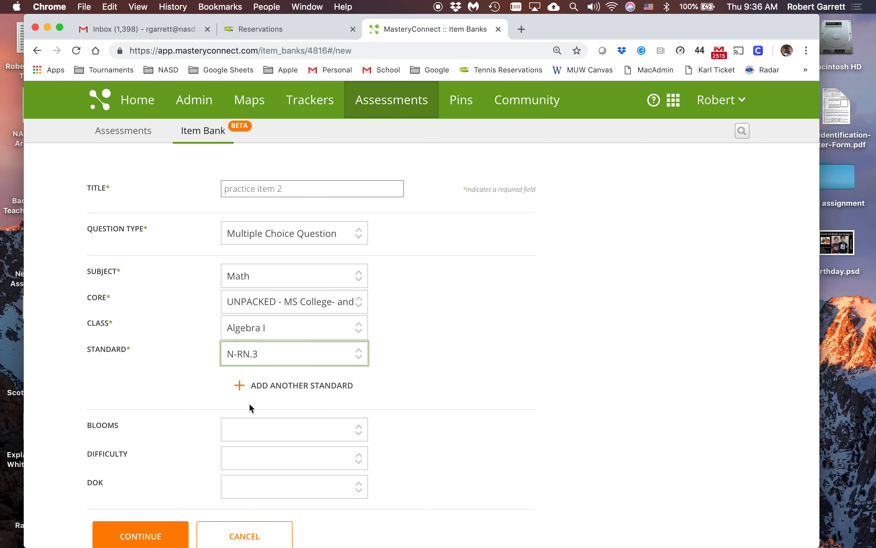
Set Blooms to Evaluating, difficulty to Low and DOK to 1, and continue to the question content.
scroll(192, 398, down, 1)
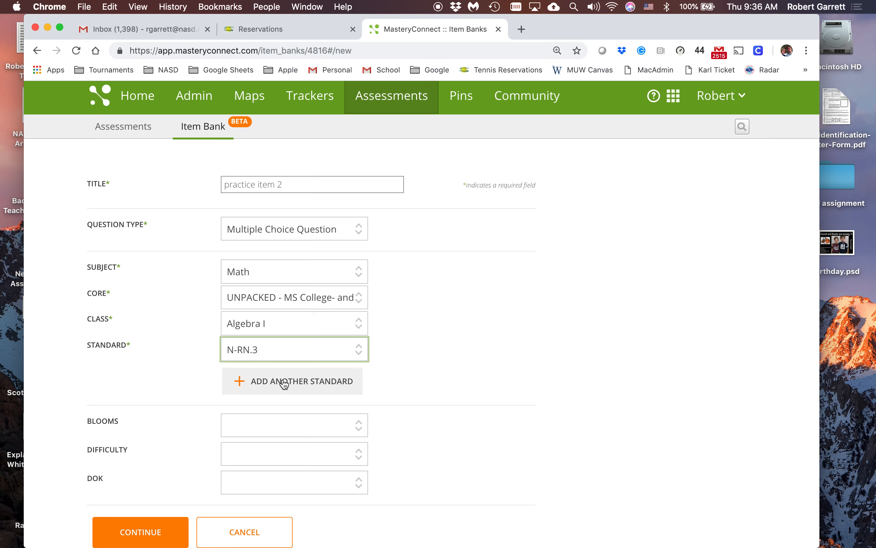
click(234, 430)
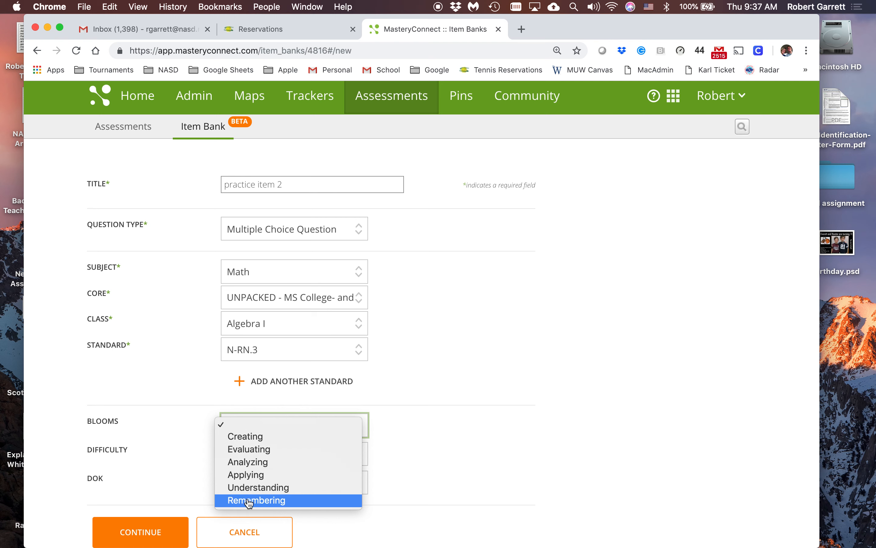
click(254, 451)
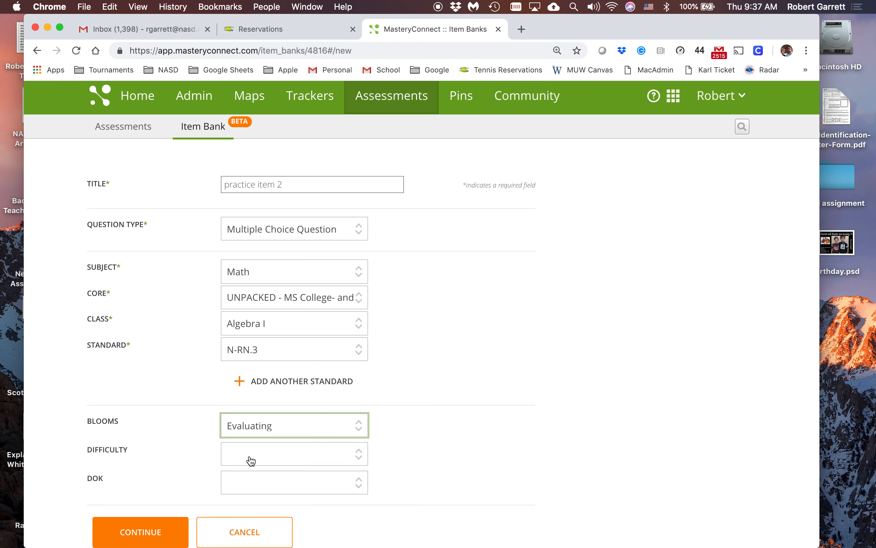
click(250, 460)
click(247, 464)
click(250, 483)
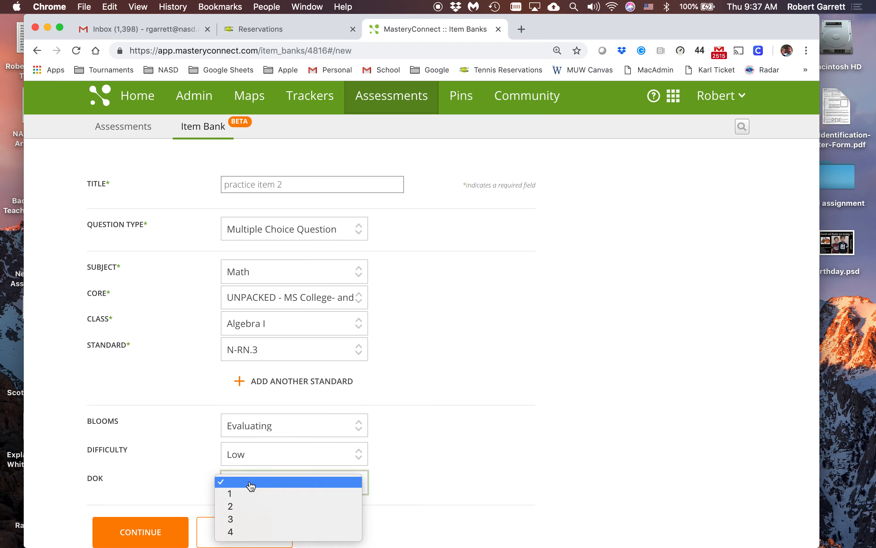
click(251, 496)
click(152, 529)
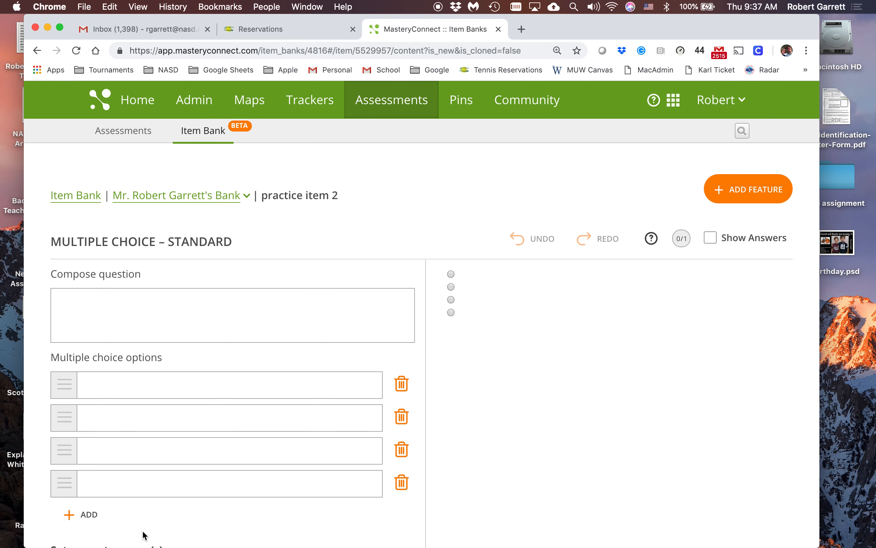
Compose the question "3x+10=40" and enter "X=10" as the first multiple choice option.
click(121, 319)
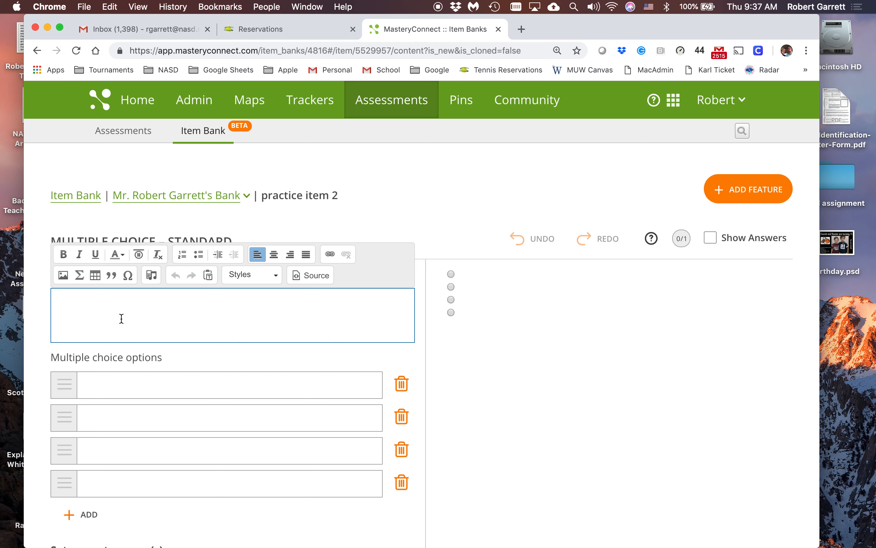
text(3x+10=40)
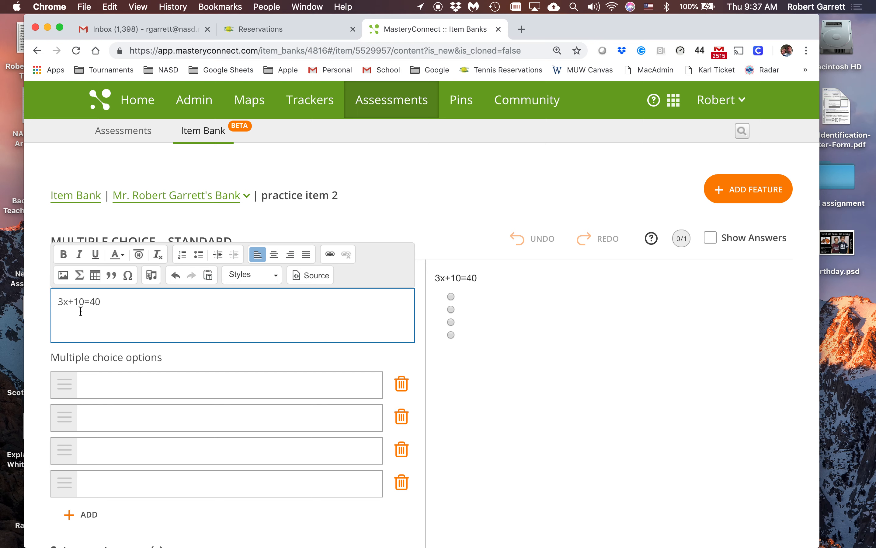
click(87, 375)
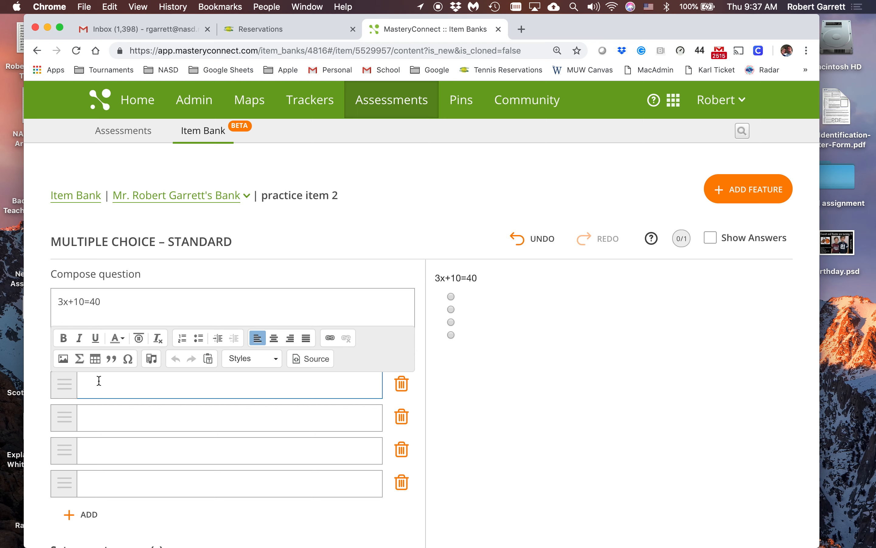
text(X=10)
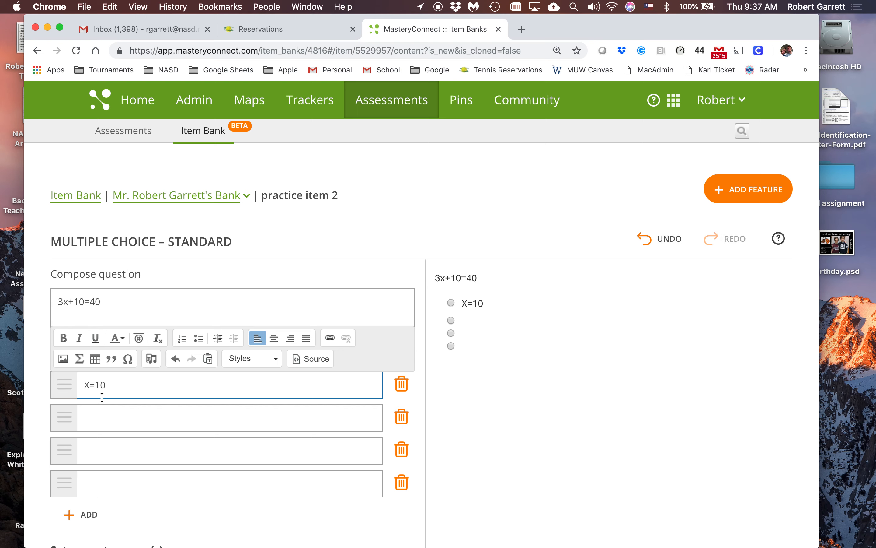
Fill the remaining three multiple choice options with "X=50/3", "X=5" and "X=-10".
click(102, 415)
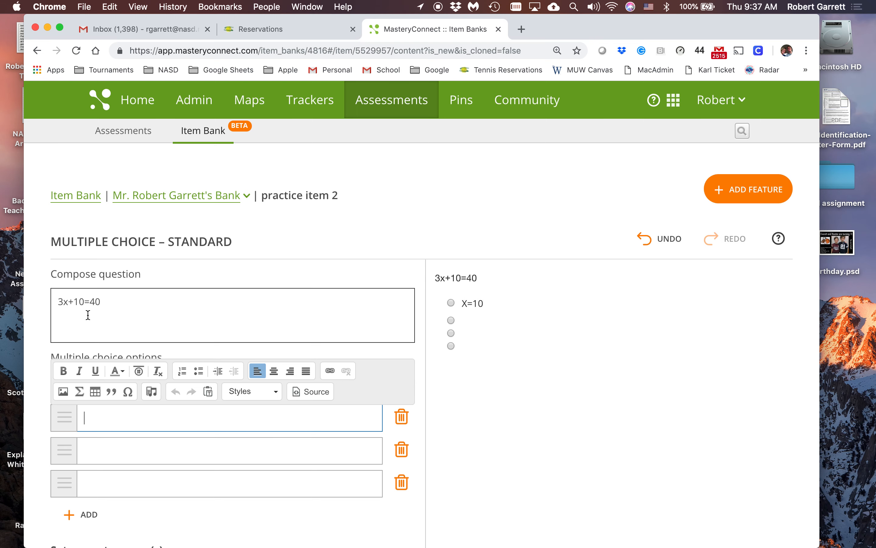
text(X=50)
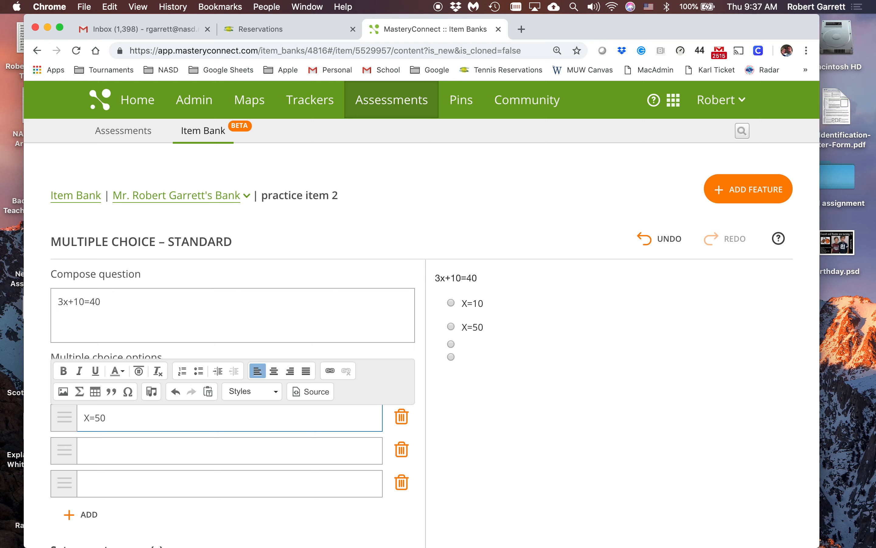
text(/3)
click(103, 452)
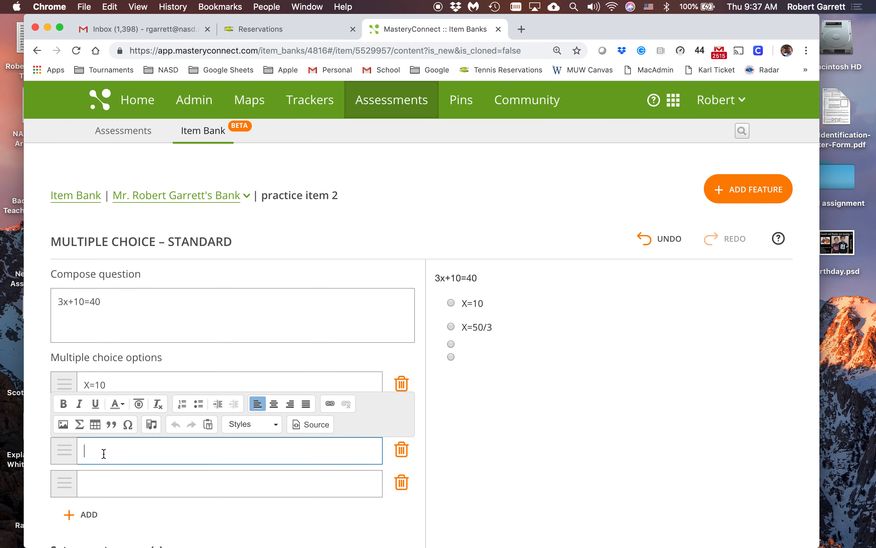
text(X=5)
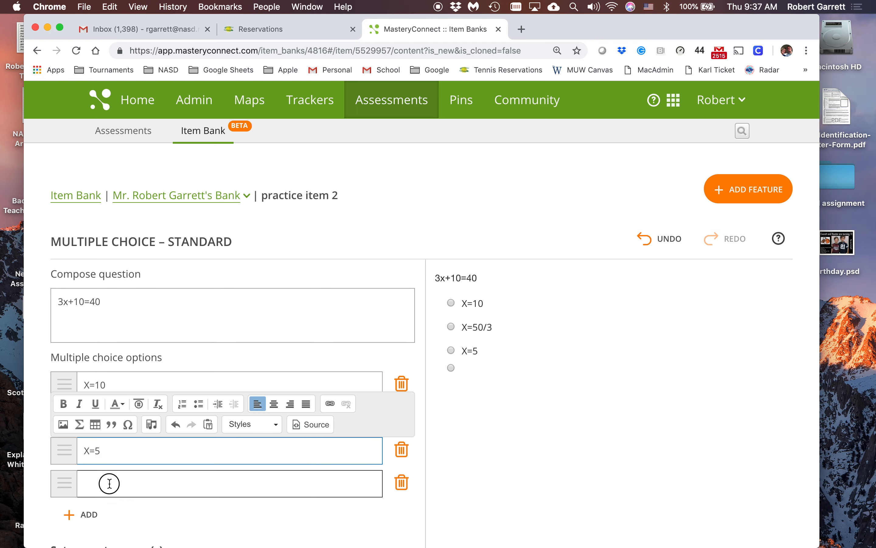
click(109, 482)
text(X=-10)
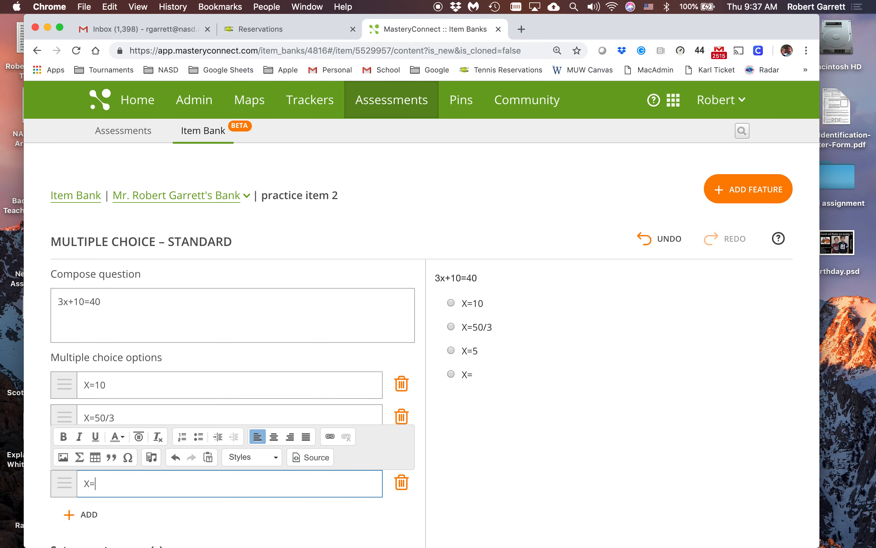
click(459, 498)
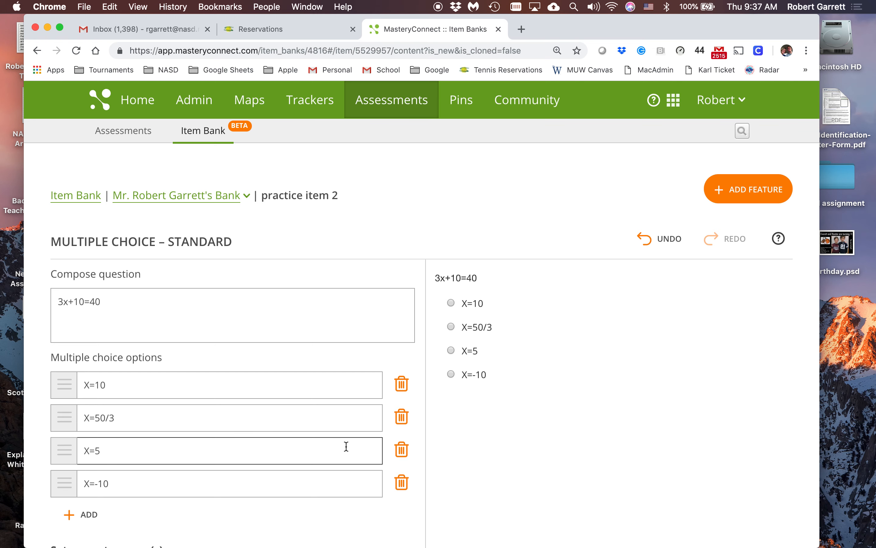
Set "X=10" as the correct answer worth 1 point and publish practice item 2.
scroll(346, 446, down, 6)
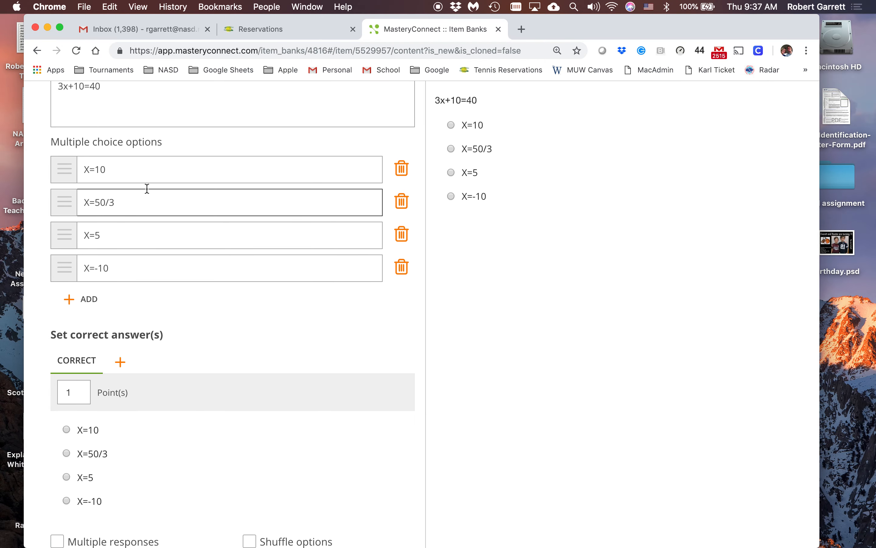
scroll(148, 311, down, 3)
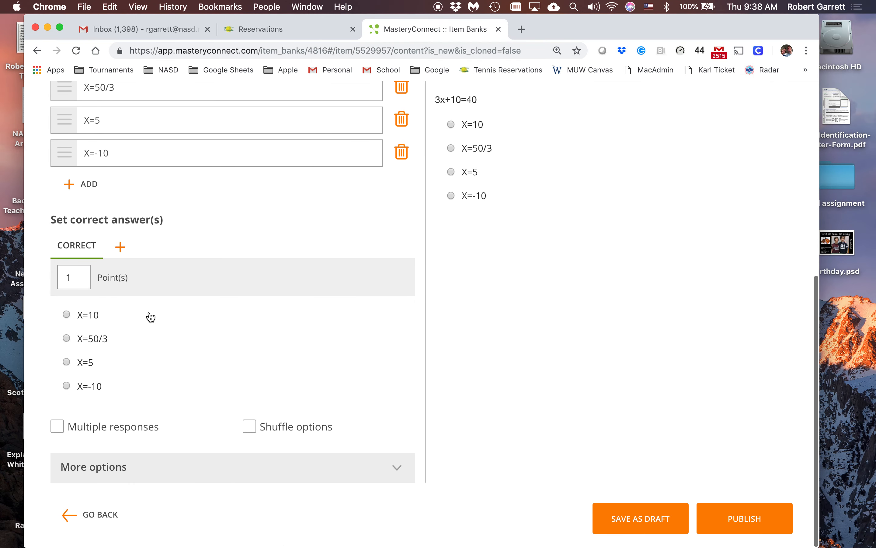
click(68, 314)
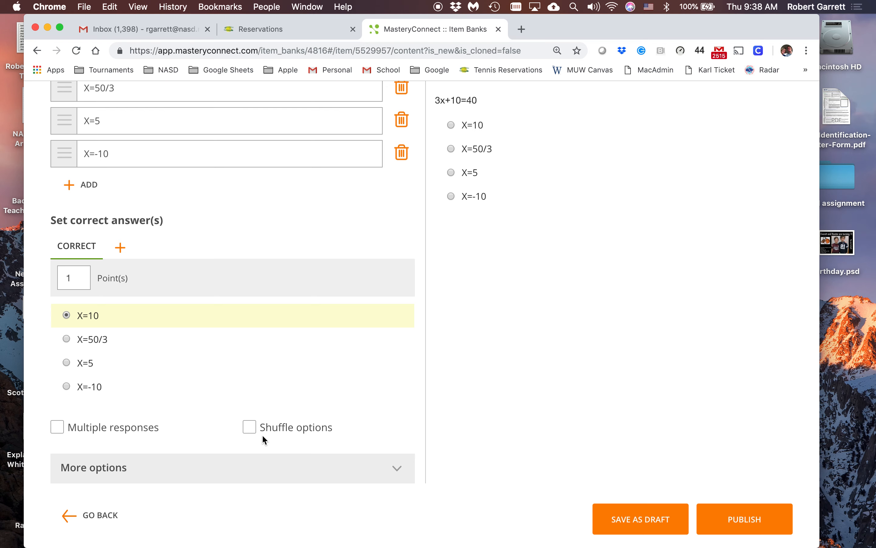
scroll(263, 434, up, 10)
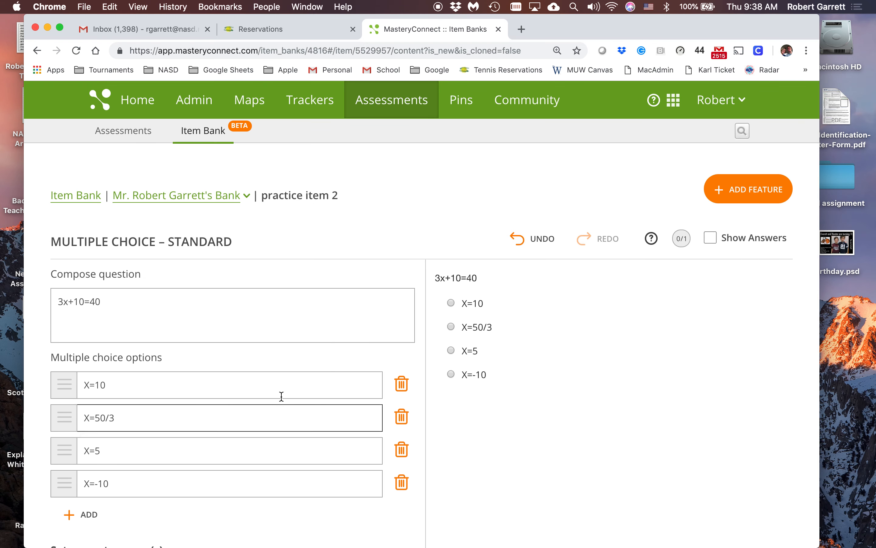
scroll(356, 417, down, 10)
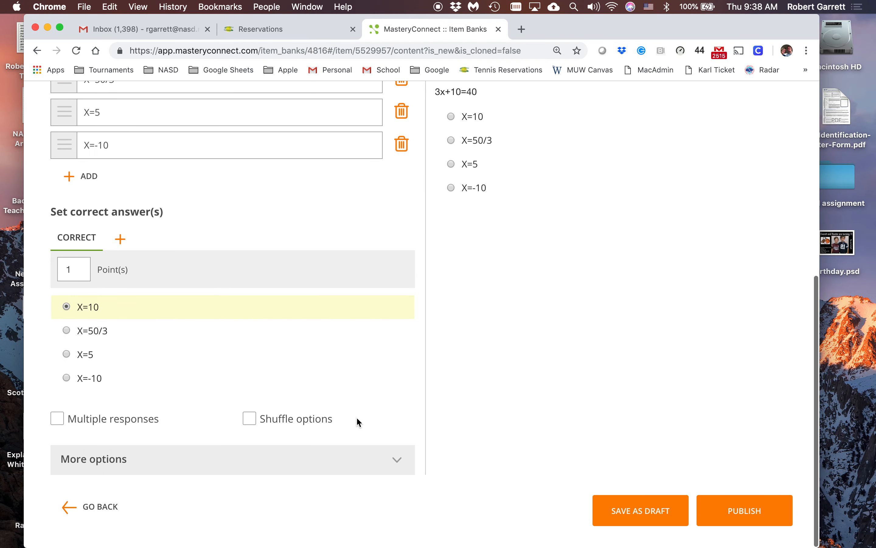
click(742, 520)
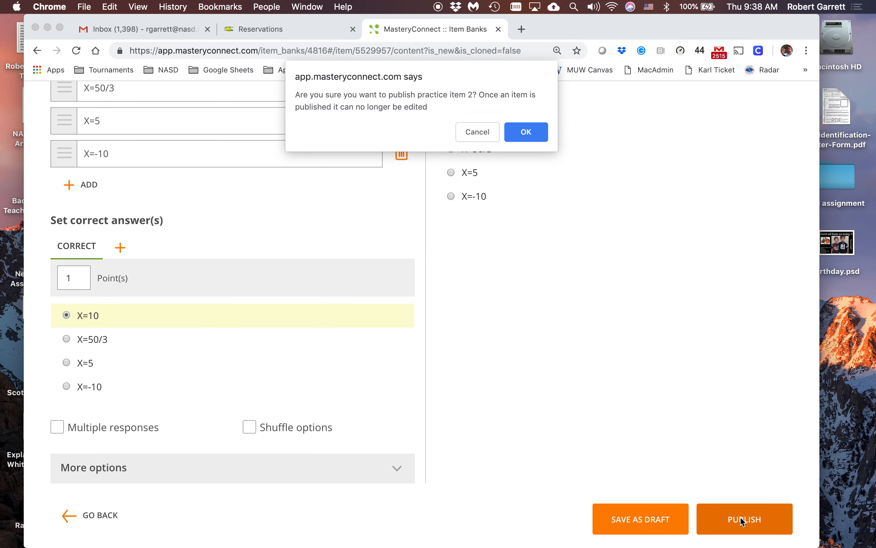
click(529, 133)
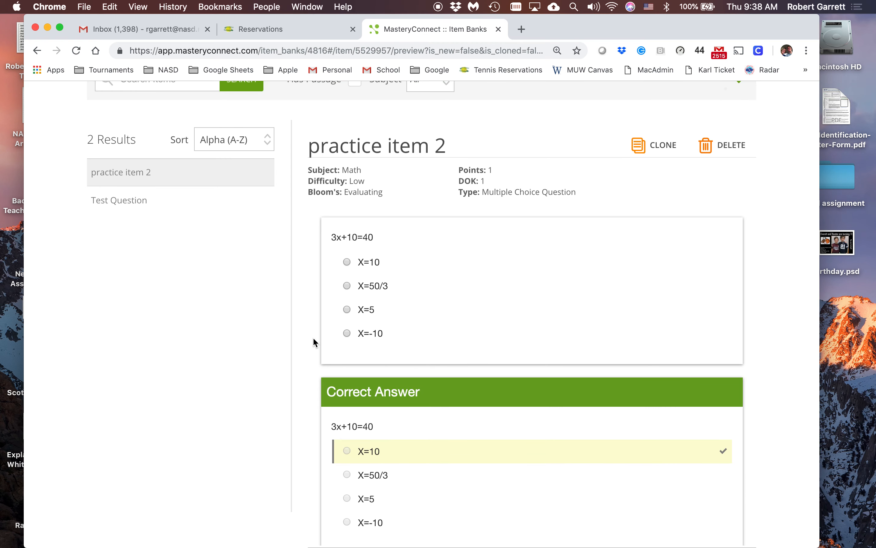
Examine the details, questions and answer options of practice item 2 and Test Question in the item bank.
scroll(314, 340, up, 5)
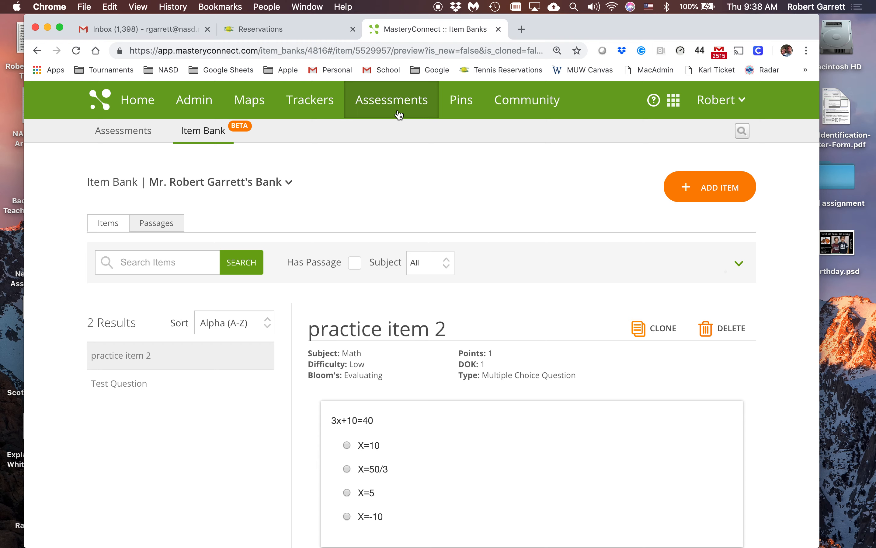
click(211, 133)
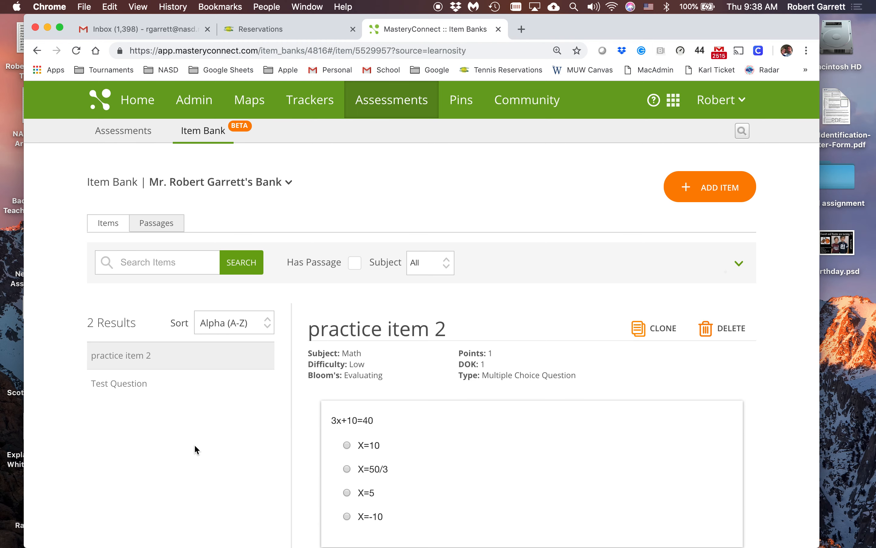
scroll(195, 443, down, 3)
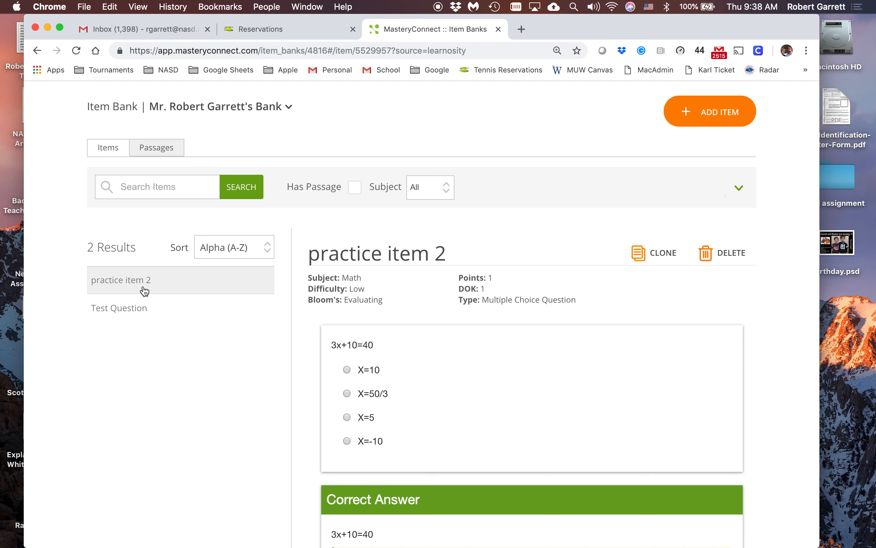
scroll(385, 417, down, 1)
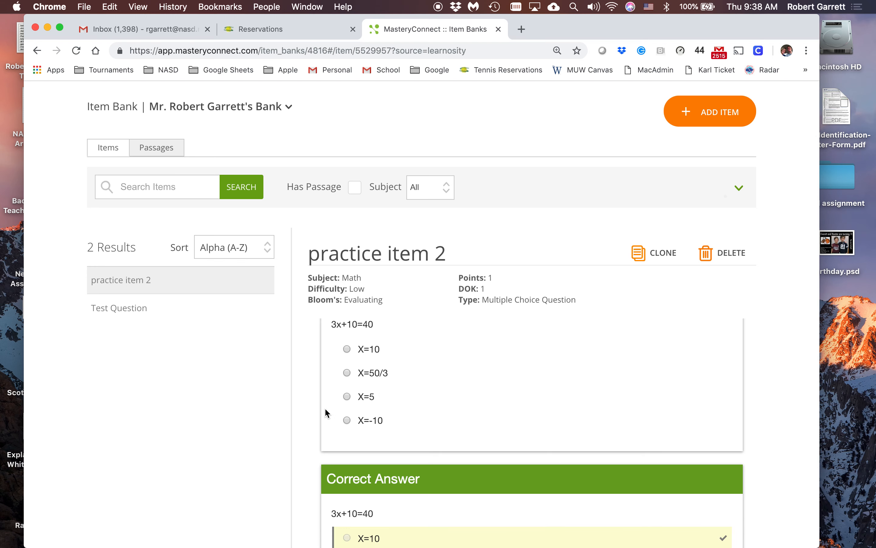
scroll(311, 406, down, 4)
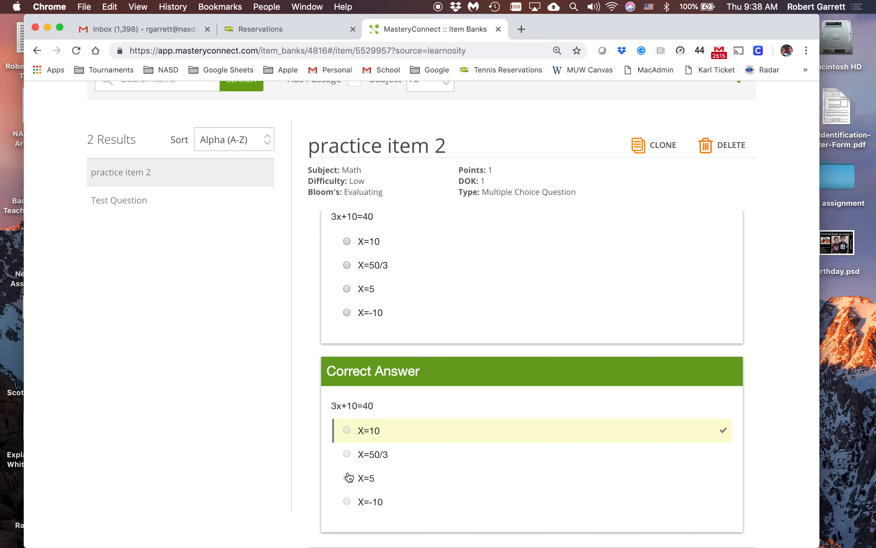
click(138, 205)
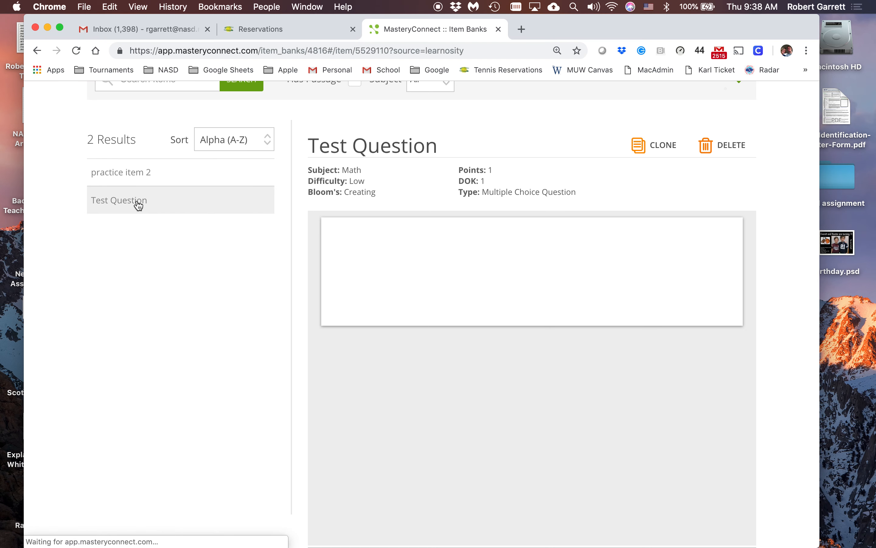
scroll(278, 297, up, 5)
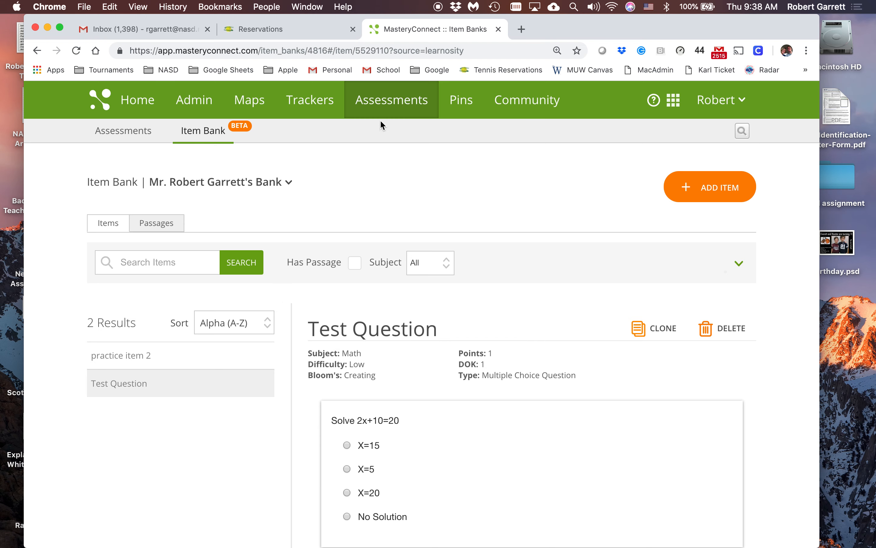
Start a new formative assessment and set its subject to Math.
click(250, 102)
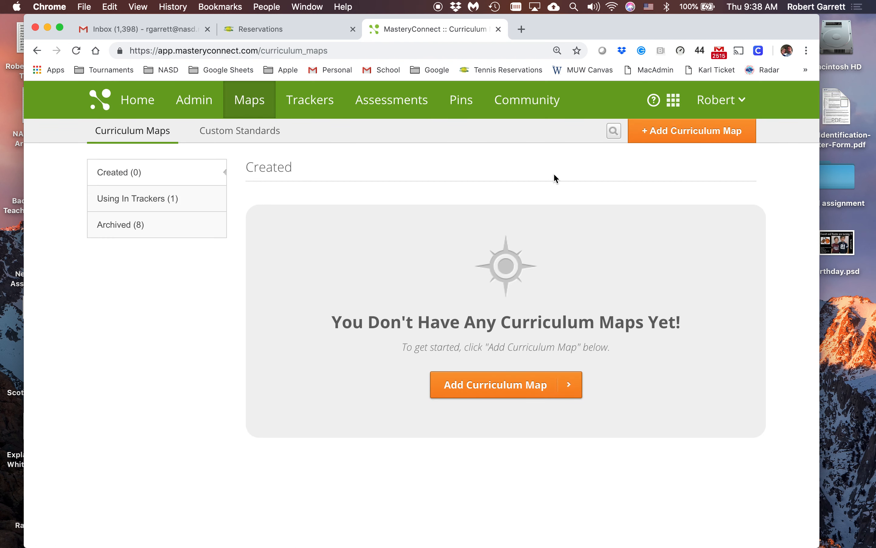
click(370, 108)
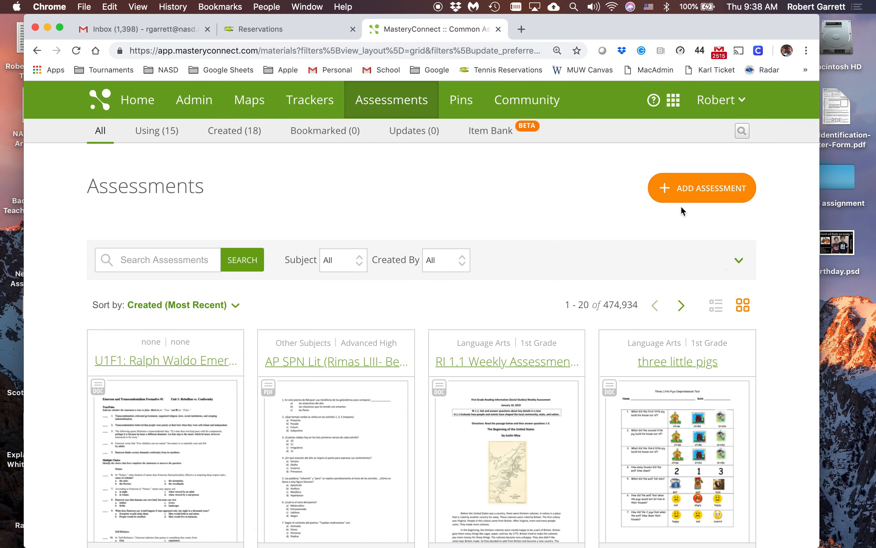
click(688, 196)
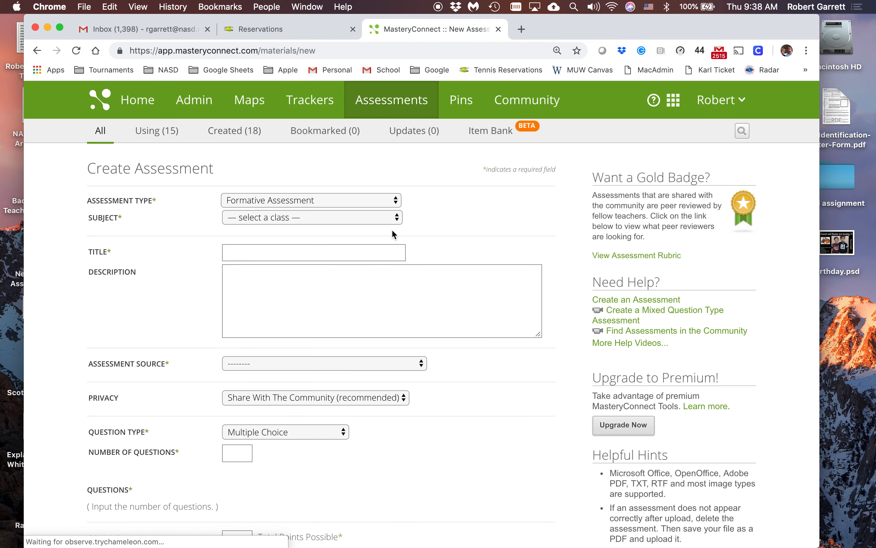
click(287, 217)
click(286, 228)
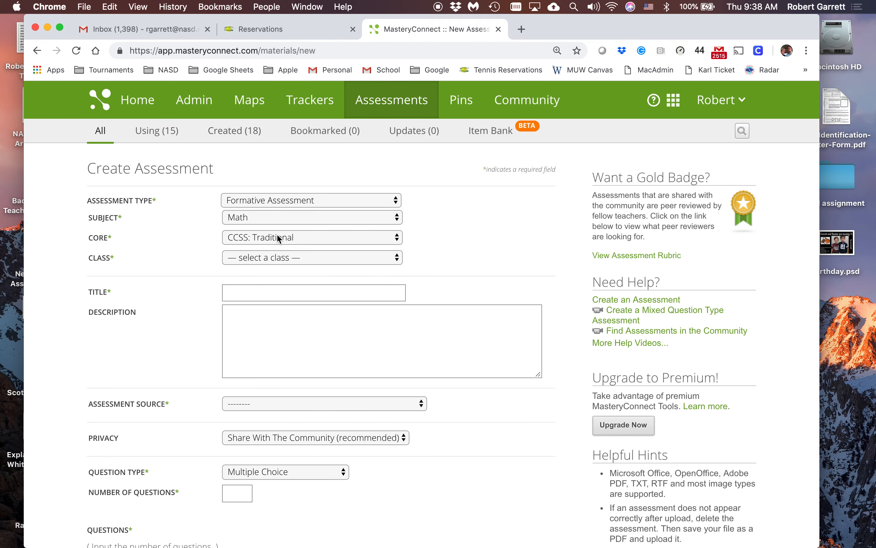
Set the assessment's core to "MS: UNPACKED - MS College- and Career-Readiness Standards for Mathematics (2016)".
click(277, 236)
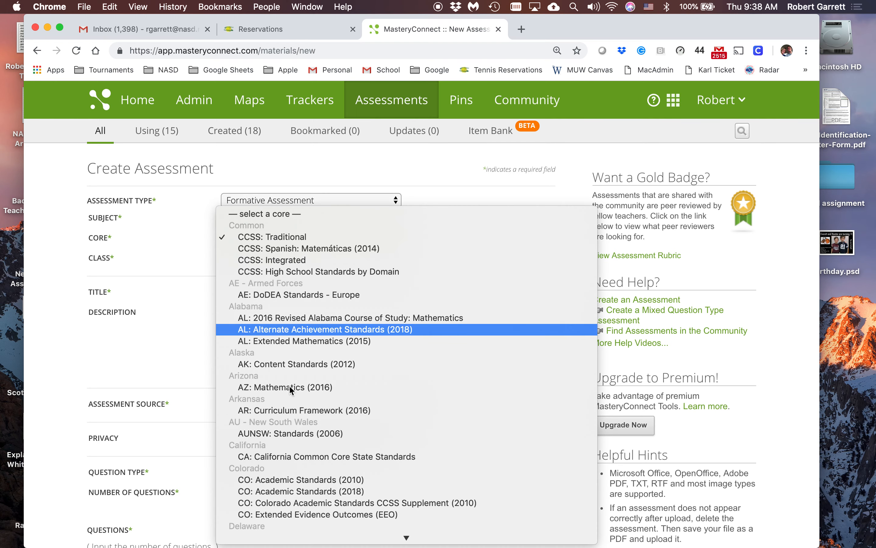
scroll(295, 428, down, 10)
scroll(297, 431, down, 5)
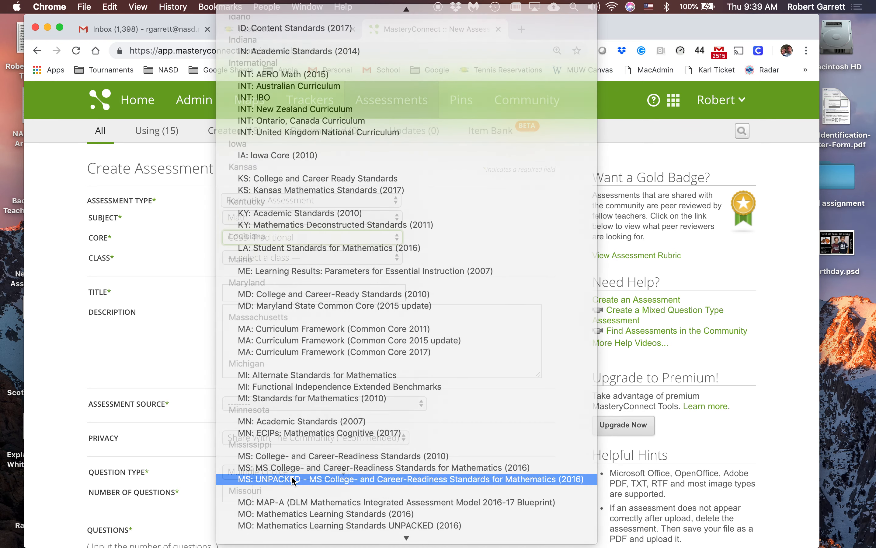
click(293, 479)
Set the assessment's class to Algebra I and its standard to N-RN.3.
click(272, 257)
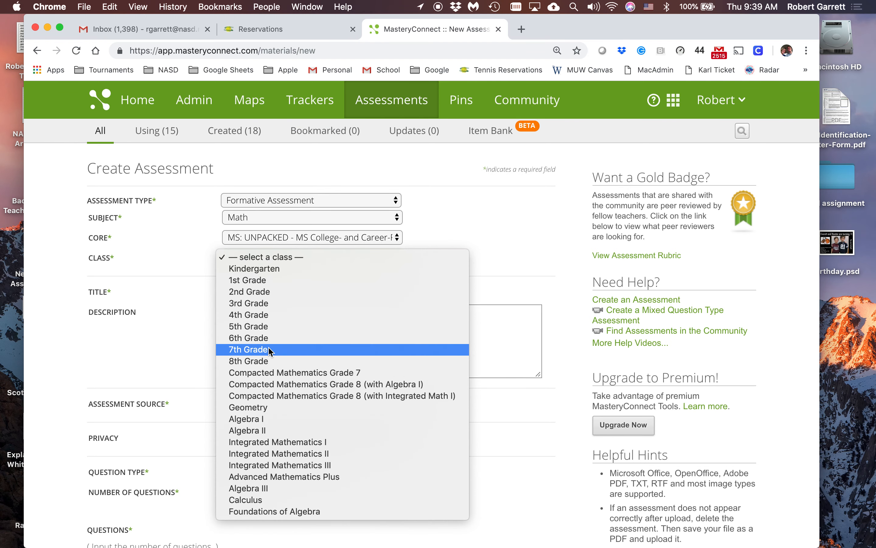
click(271, 419)
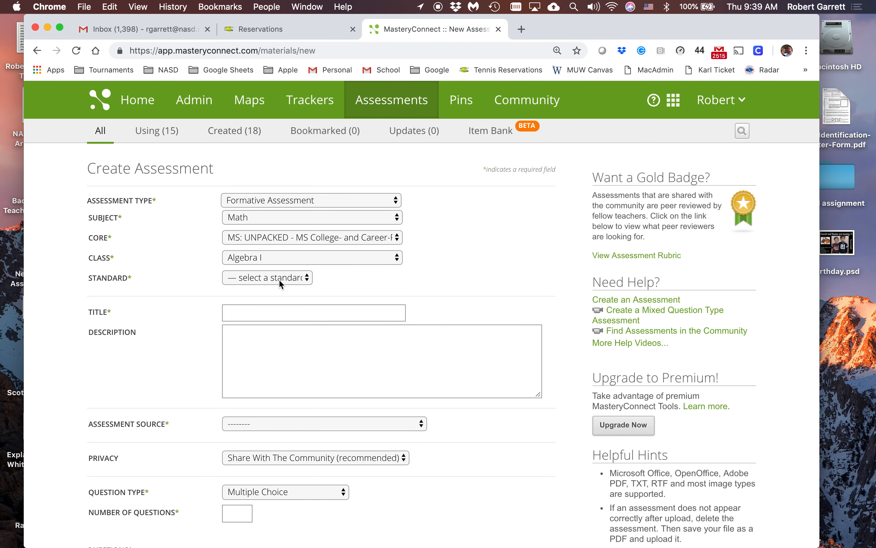
click(278, 279)
click(274, 303)
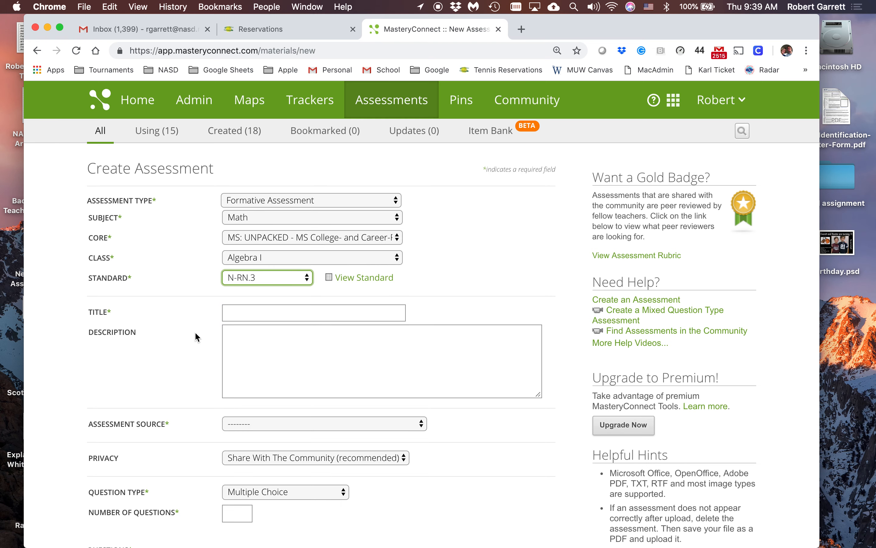
Choose the teacher's personal item bank as the assessment source and add practice item 2 to the assessment.
scroll(196, 336, down, 4)
click(234, 294)
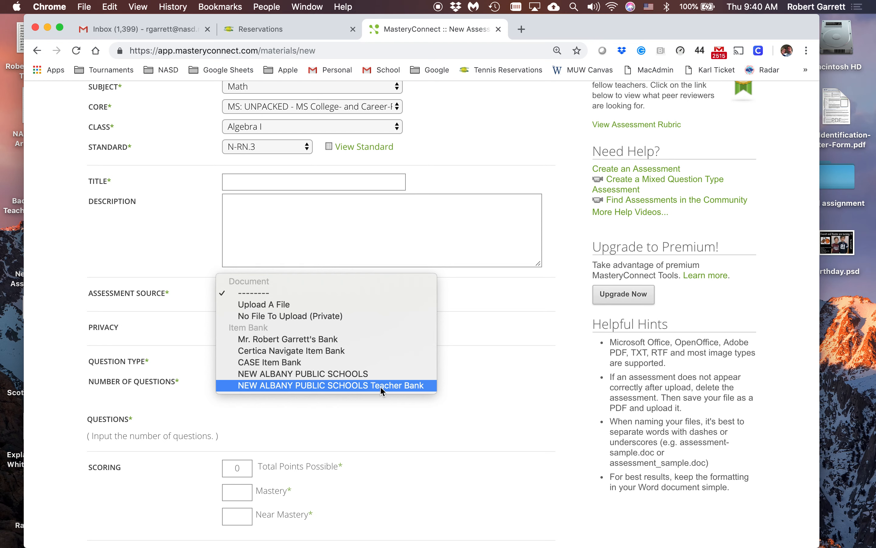
click(329, 339)
scroll(295, 424, down, 3)
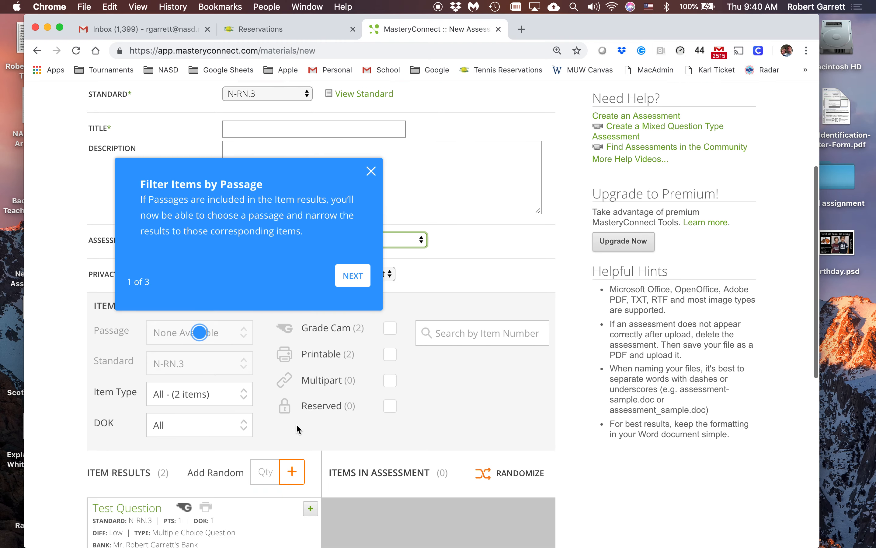
scroll(384, 452, down, 6)
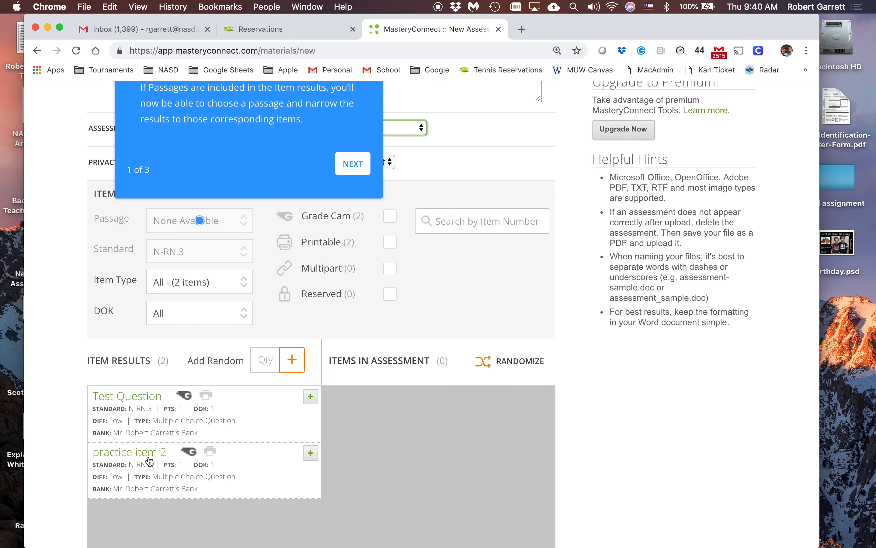
click(310, 456)
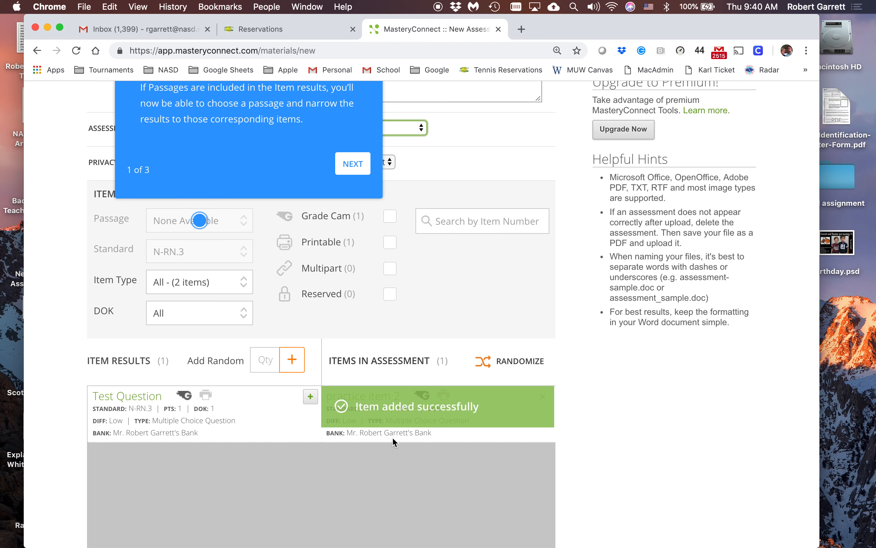
Dismiss the passage filter tip and open the preview of practice item 2 from the assessment's items.
scroll(399, 235, up, 3)
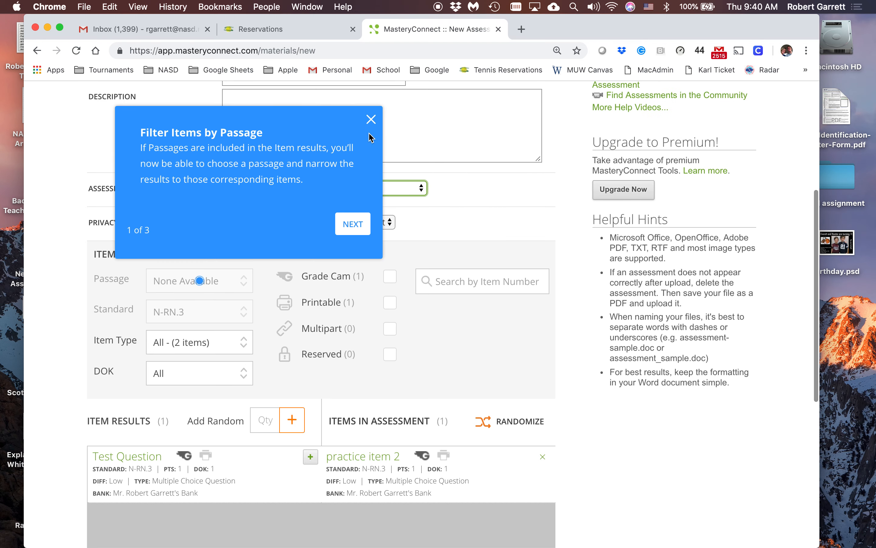
click(370, 116)
click(373, 456)
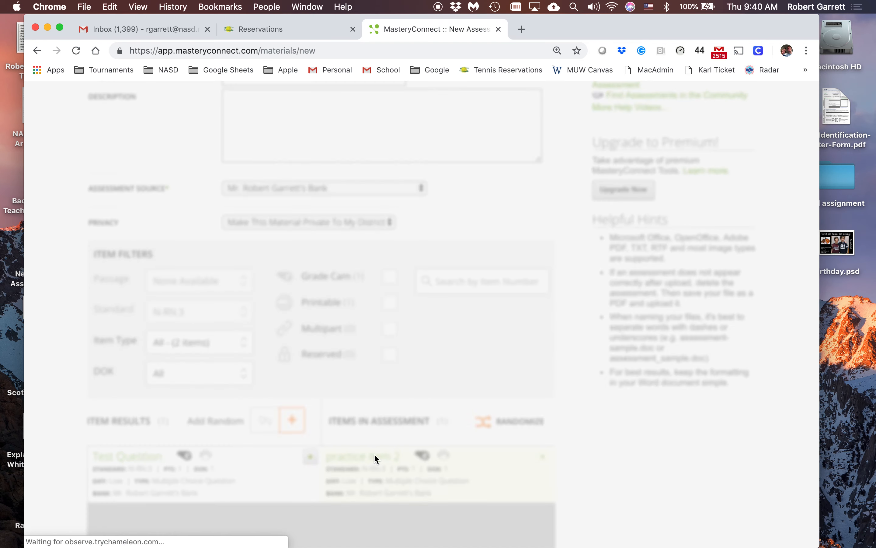